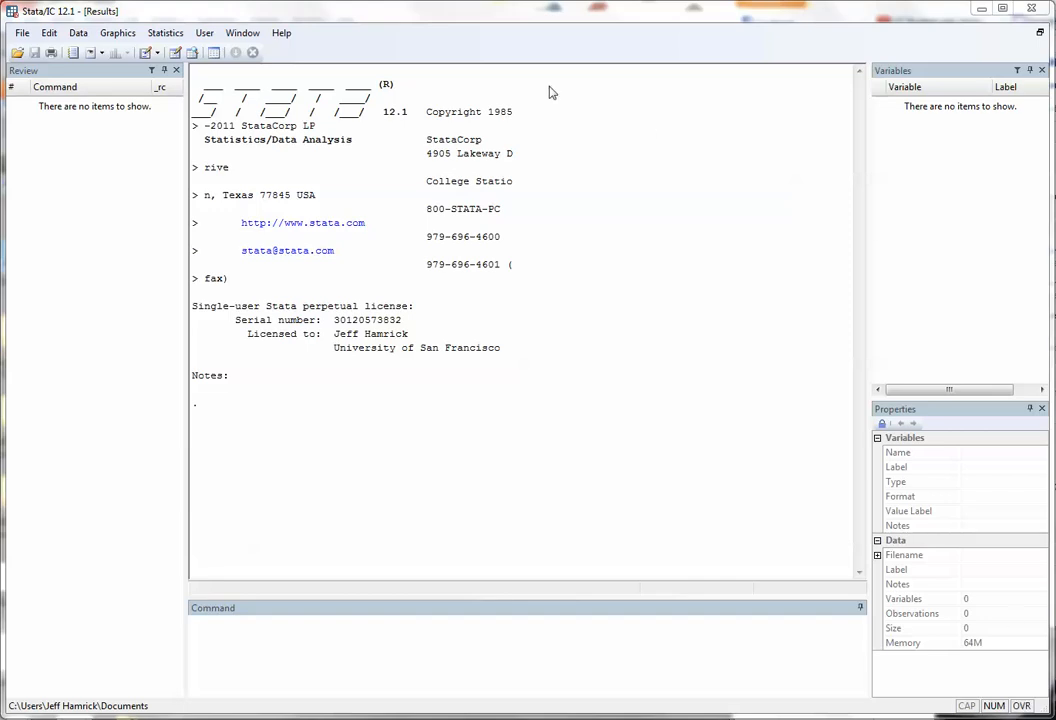
Import the ElectricBill CSV file from the ElectricBill folder as comma-delimited text data.
left_click(19, 36)
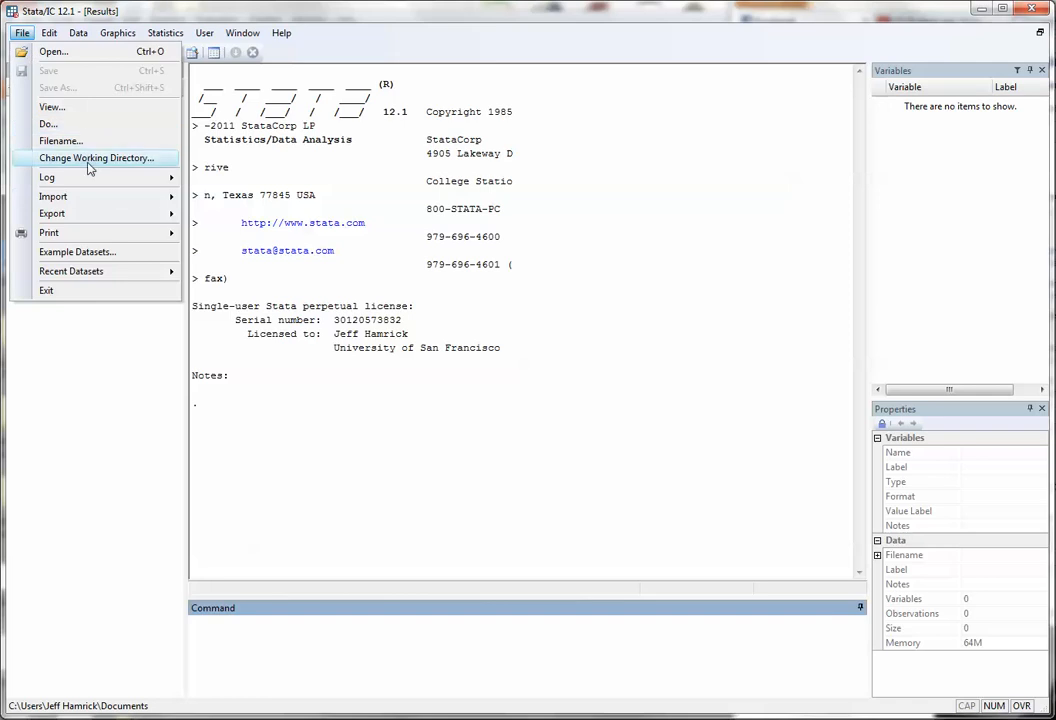
mouse_move(92, 196)
left_click(245, 219)
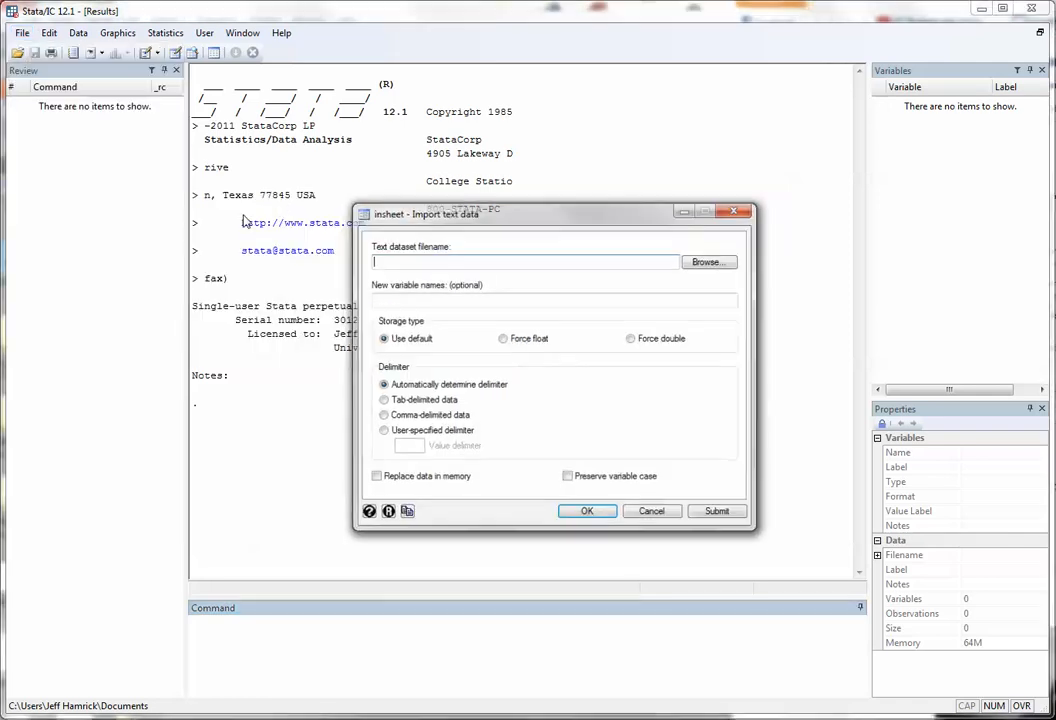
left_click(707, 262)
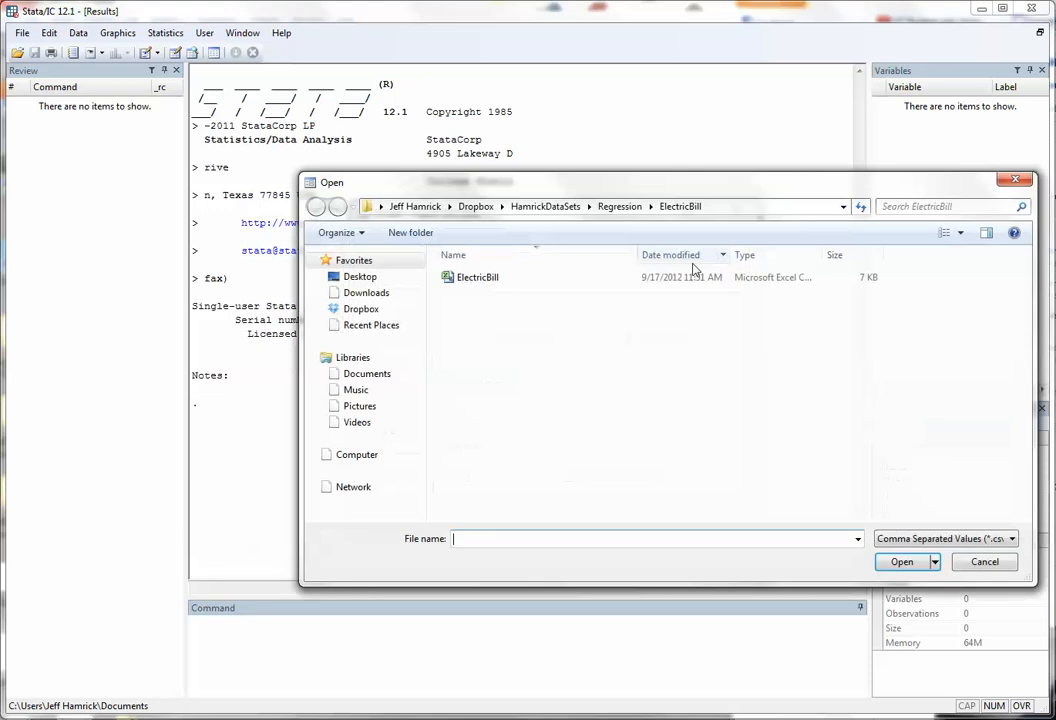
left_click(505, 279)
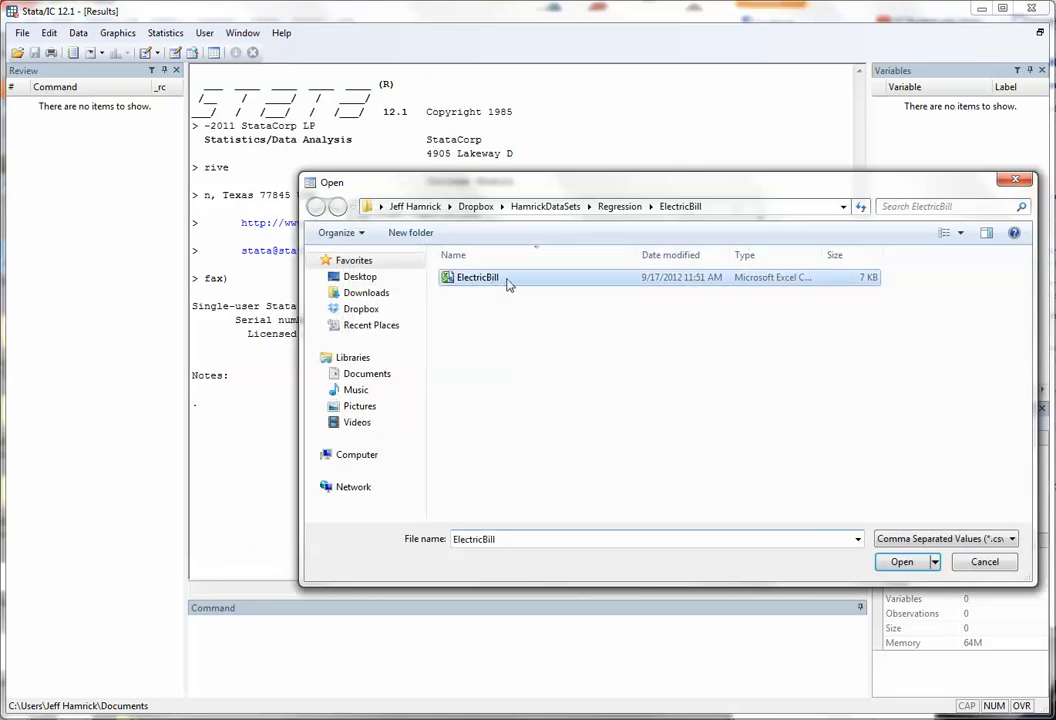
left_click(897, 562)
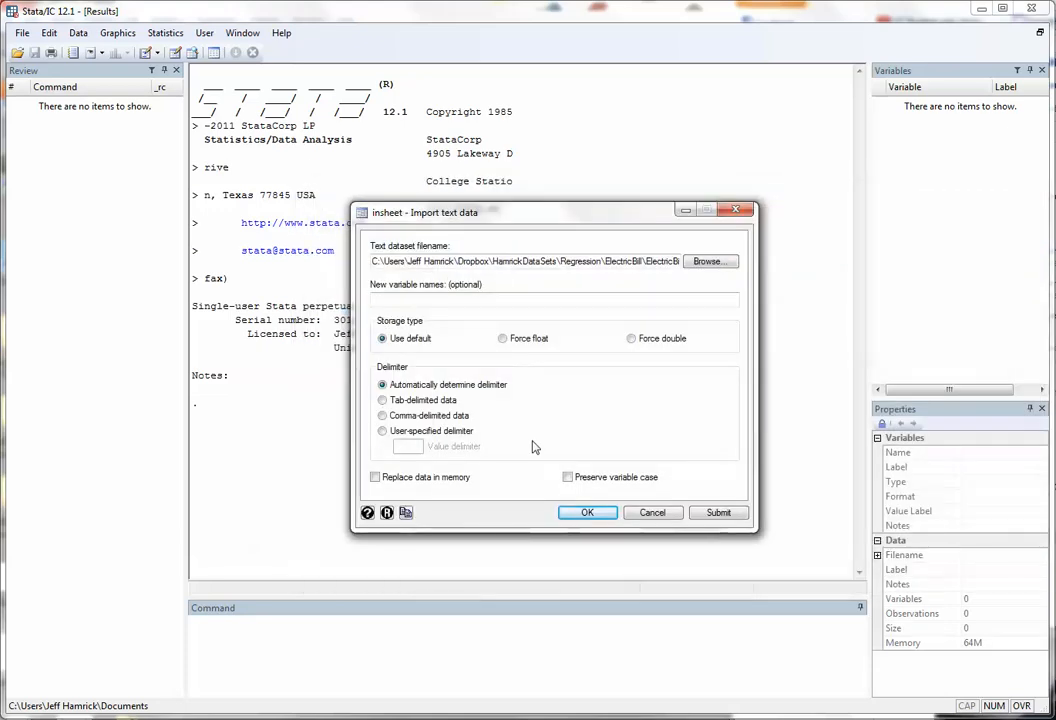
left_click(384, 415)
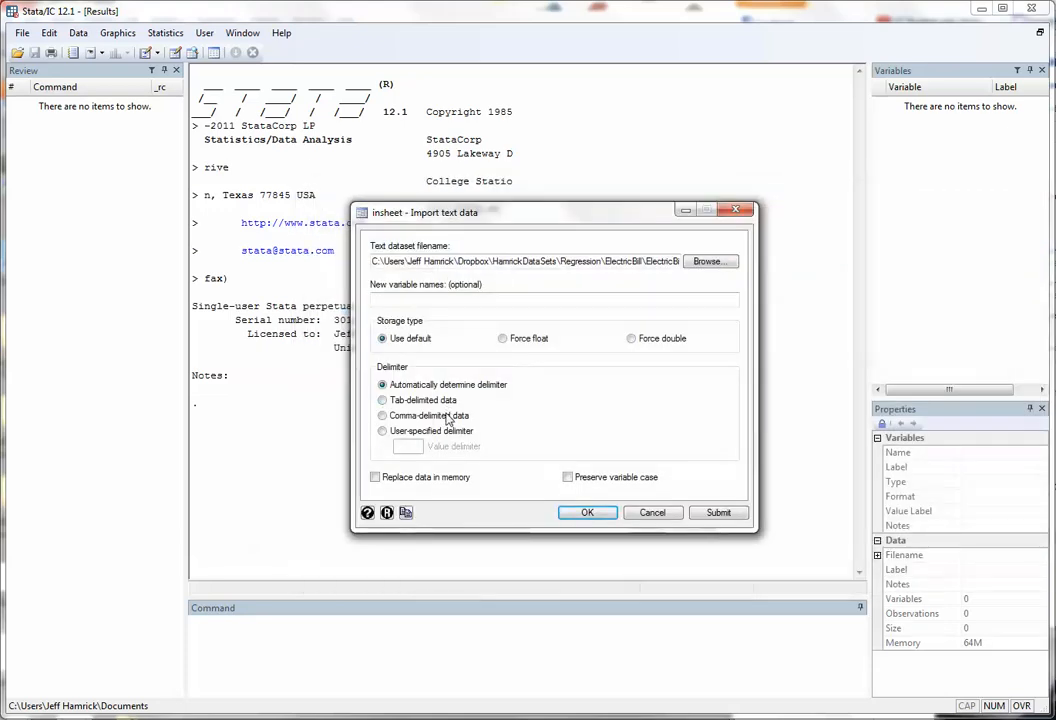
left_click(586, 513)
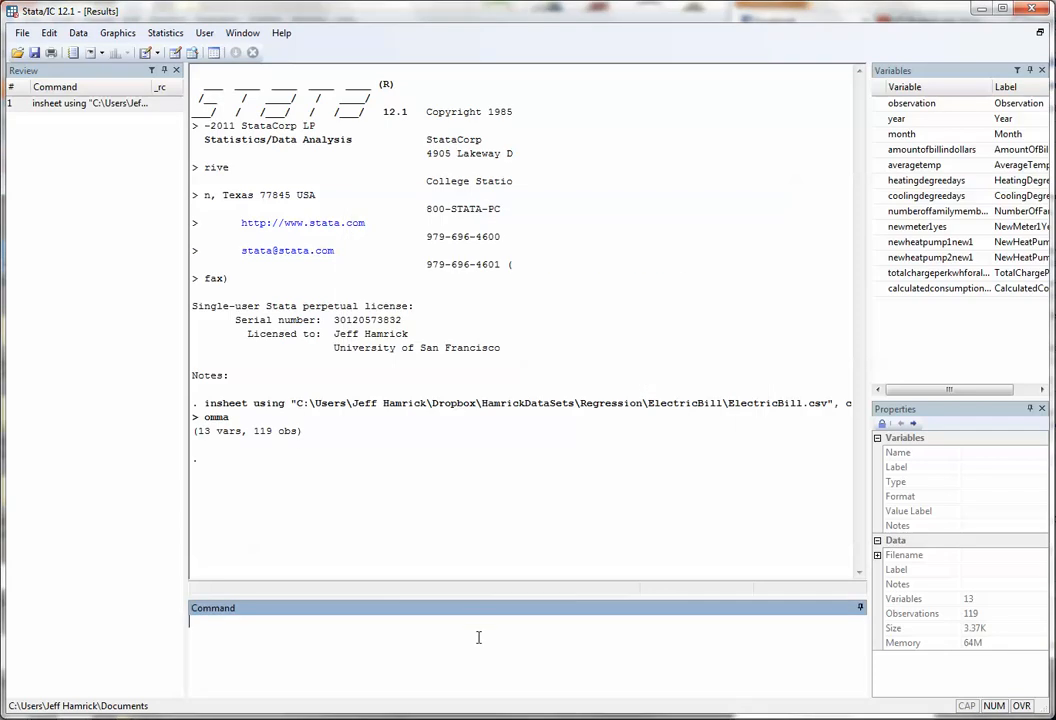
Generate a variable logbill as the log of amountofbillindollars.
type("gen logbill = log(")
double_click(961, 151)
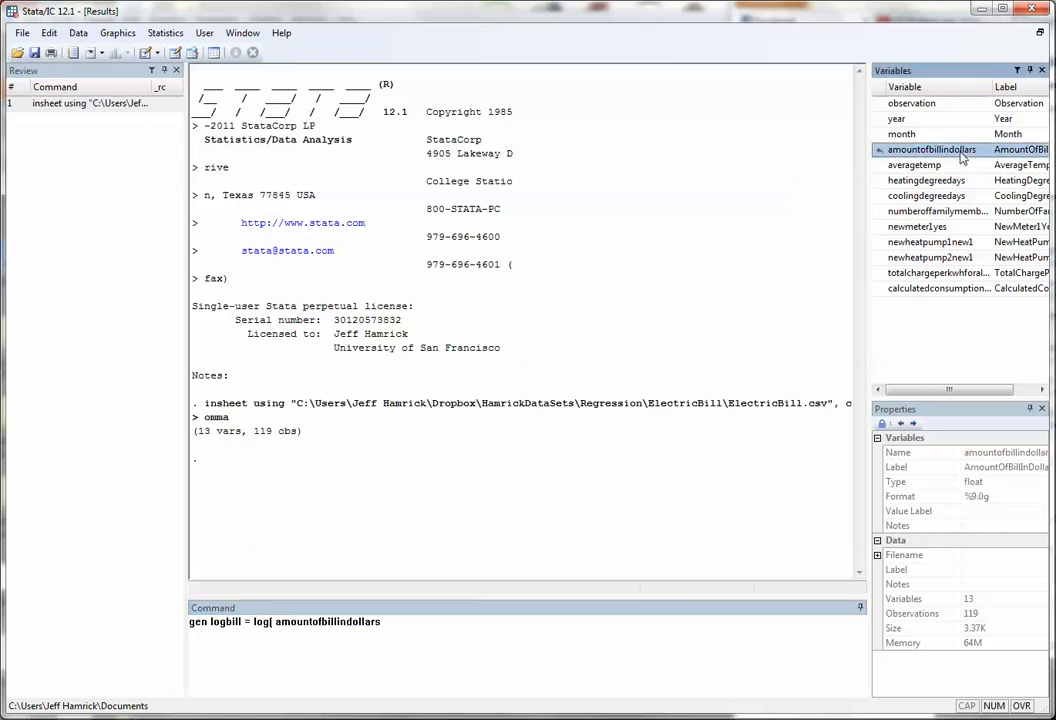
type(")")
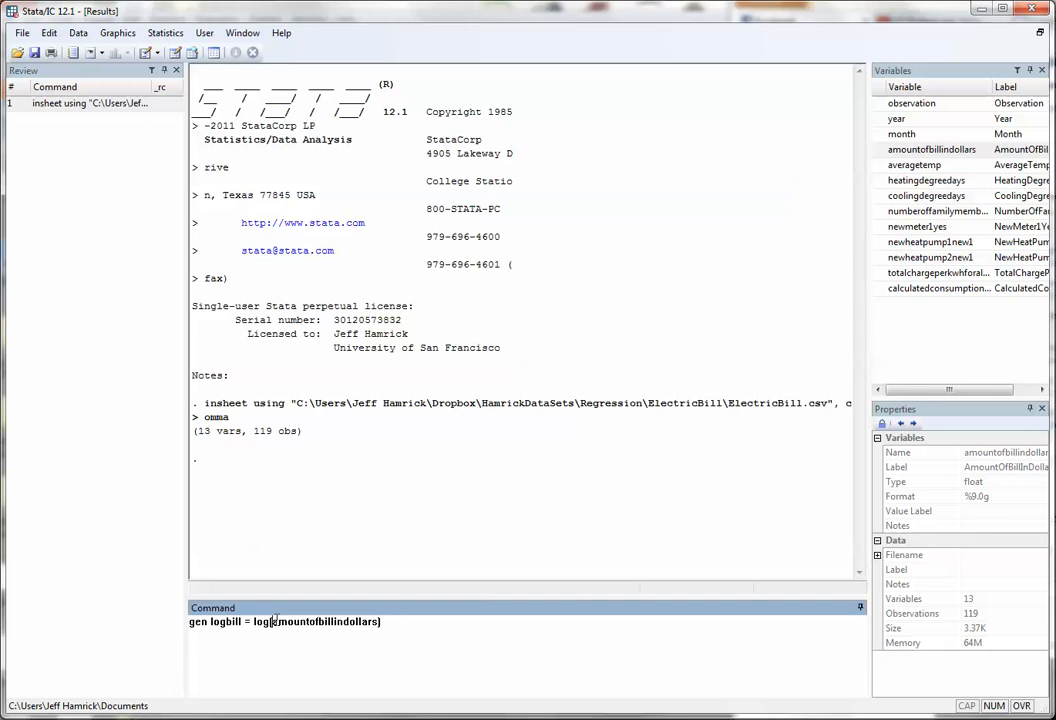
key("Return")
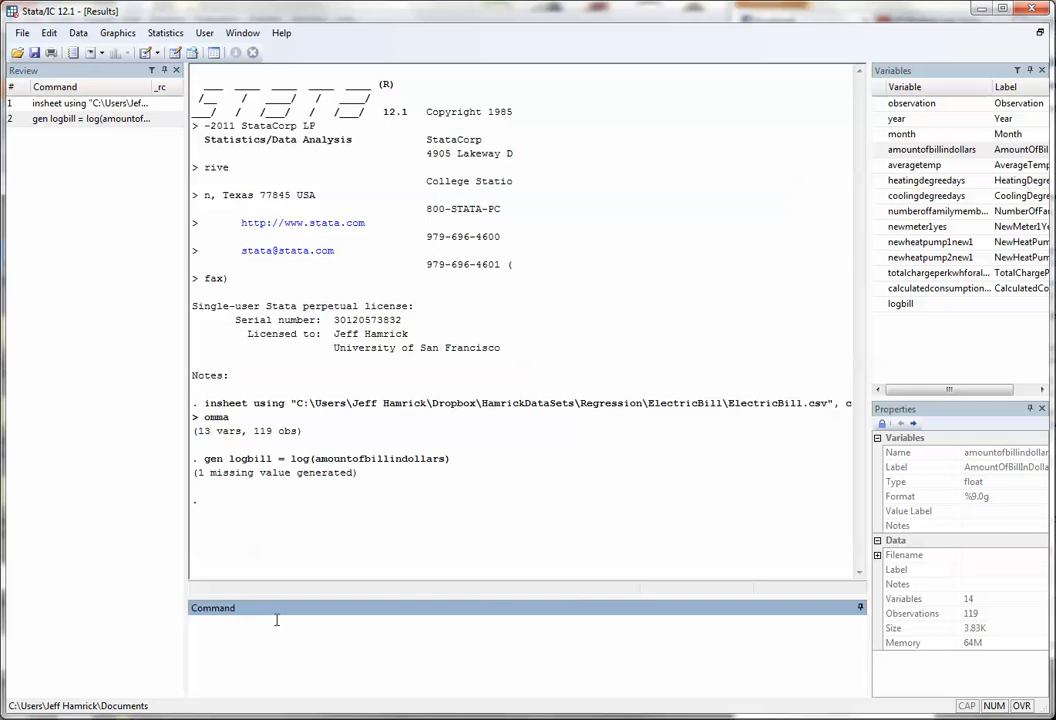
Generate a variable time equal to _n and declare the data as a time series with tsset time.
type("gen time=_n")
key("Return")
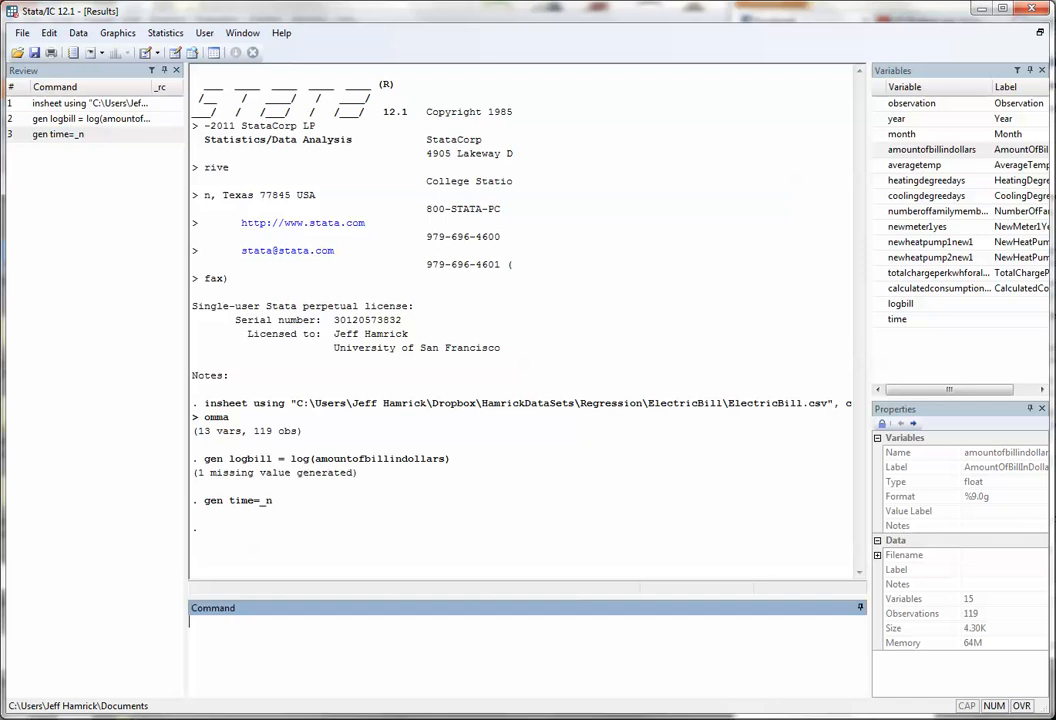
type("tsset time")
key("Return")
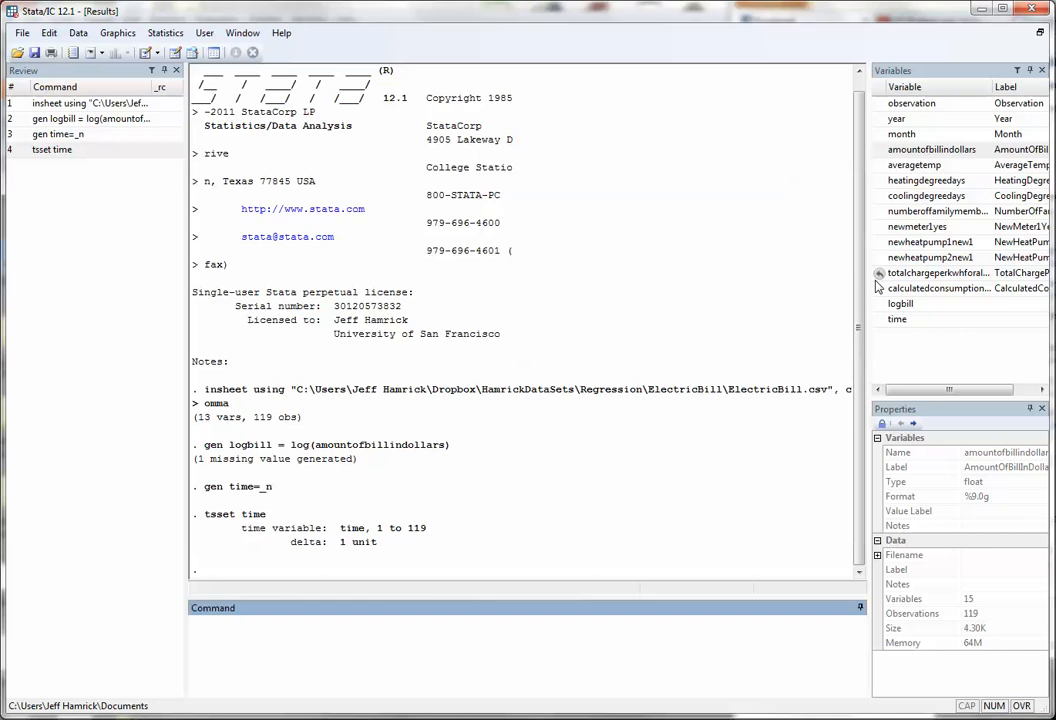
Regress logbill on heatingdegreedays, numberoffamilymembersathome, newmeter1yes, newheatpump1new1 and newheatpump2new1.
type("regress lofbill")
key("BackSpace")
key("BackSpace")
key("BackSpace")
key("BackSpace")
key("BackSpace")
type("gbill")
left_click(929, 181)
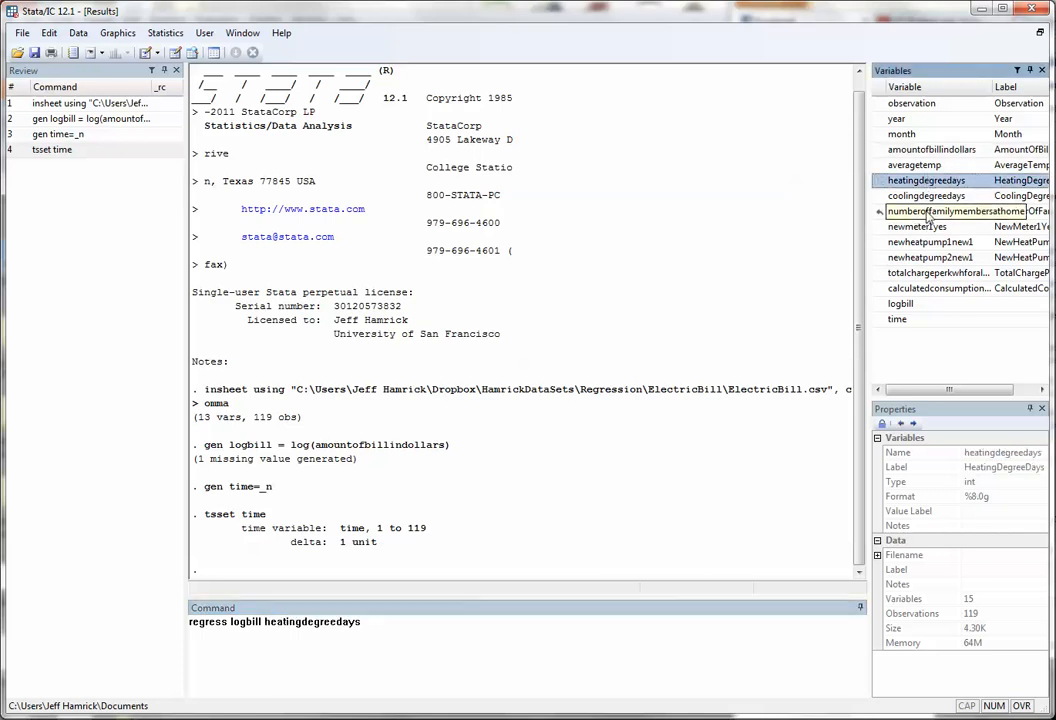
left_click(929, 212)
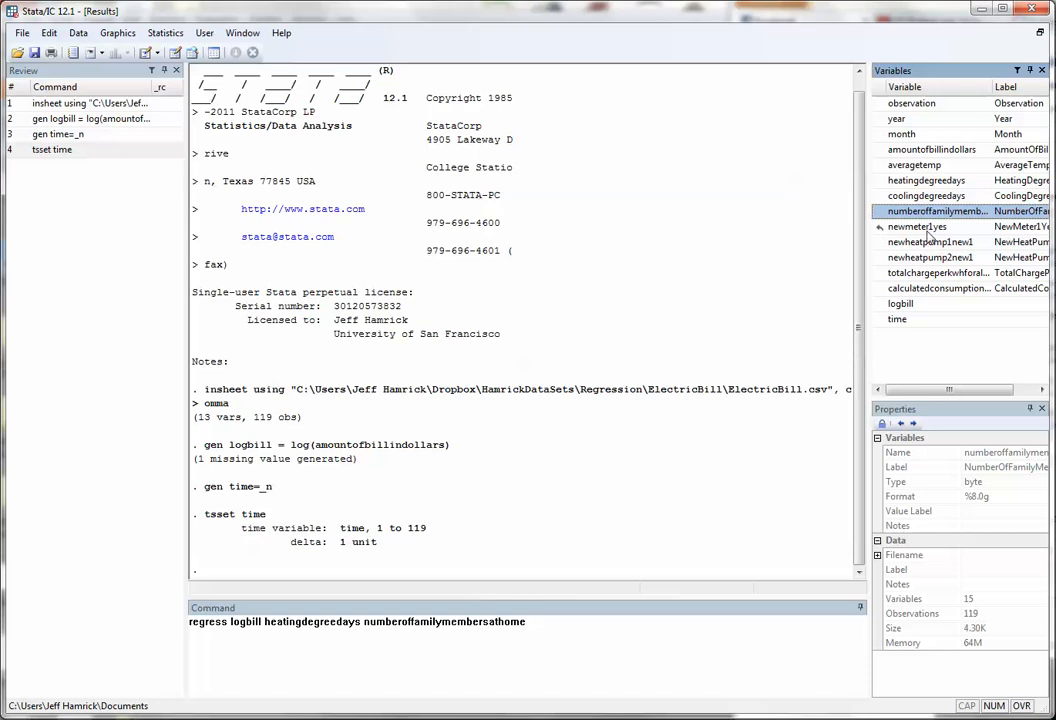
left_click(929, 228)
left_click(929, 242)
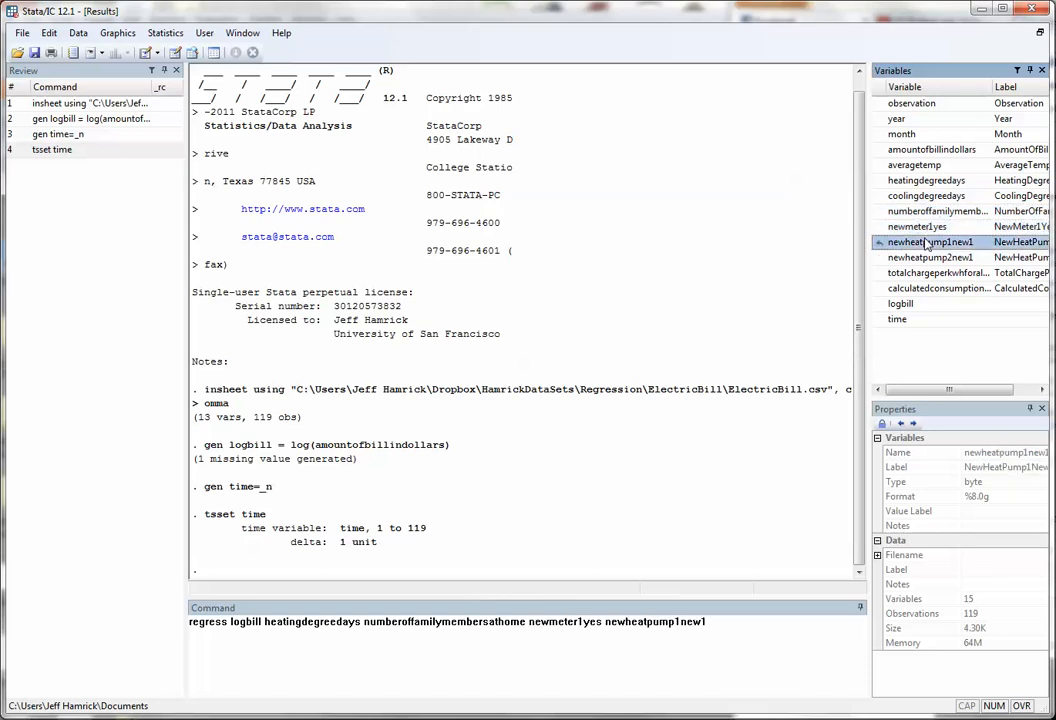
left_click(929, 258)
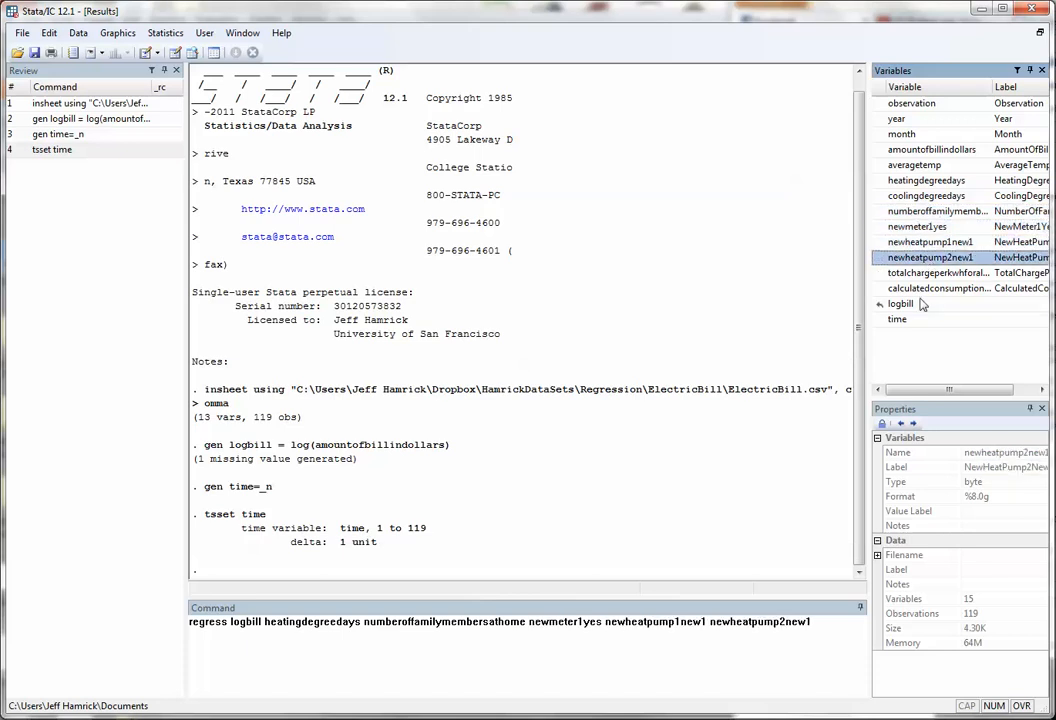
key("Return")
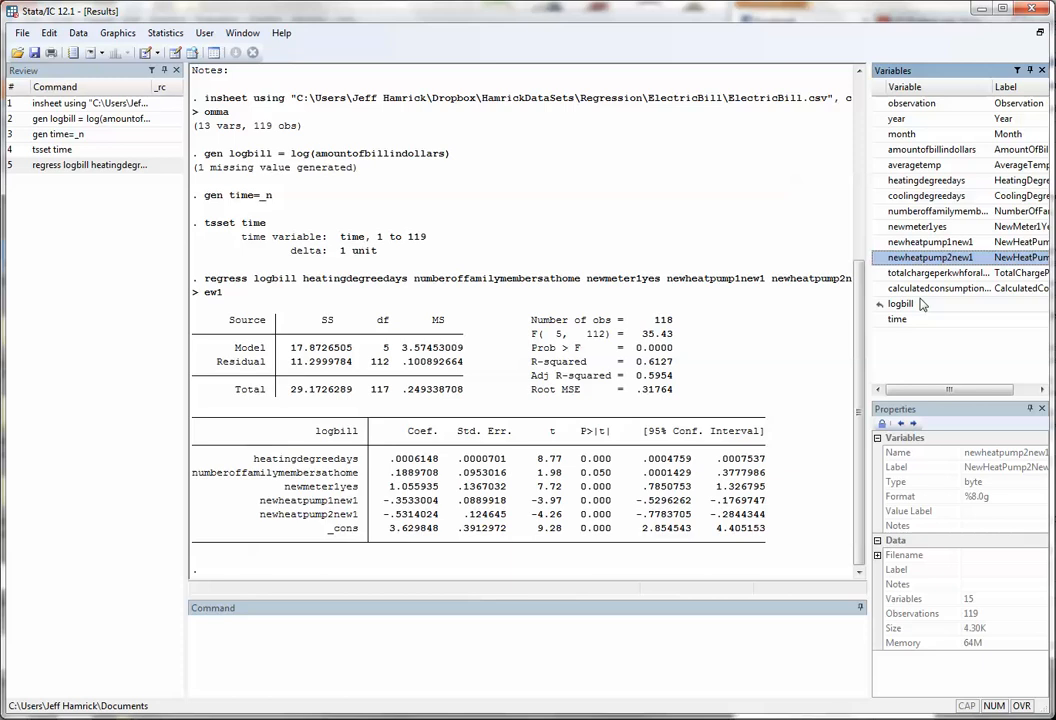
Compute the Durbin-Watson statistic for the regression with dwstat.
left_click(507, 657)
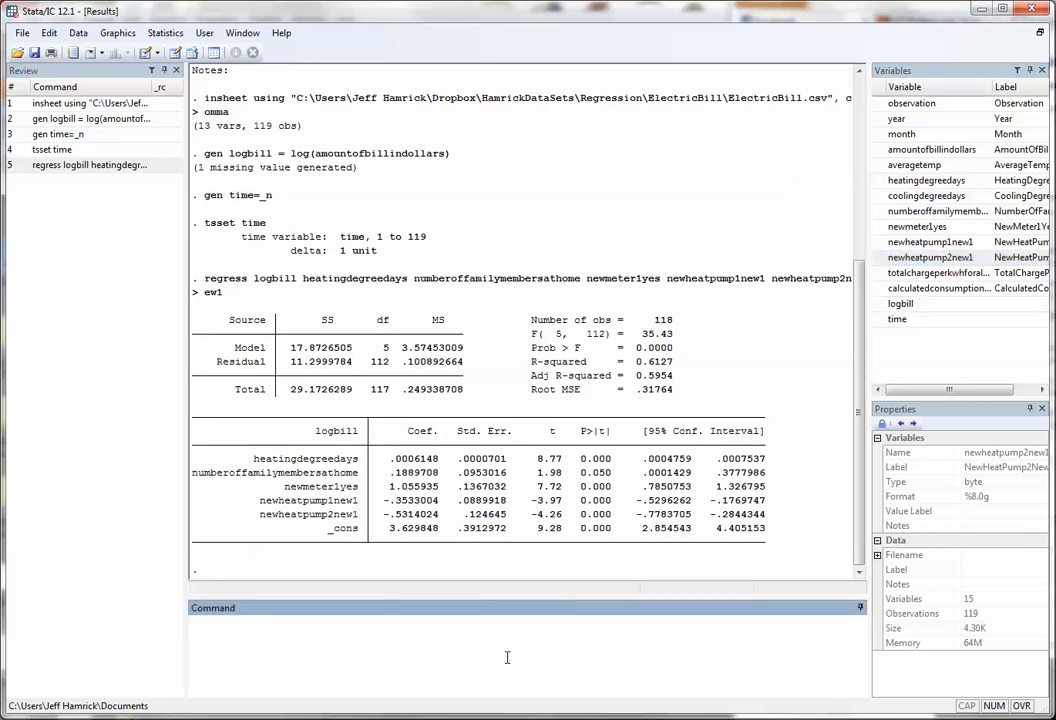
type("dwstat")
key("Return")
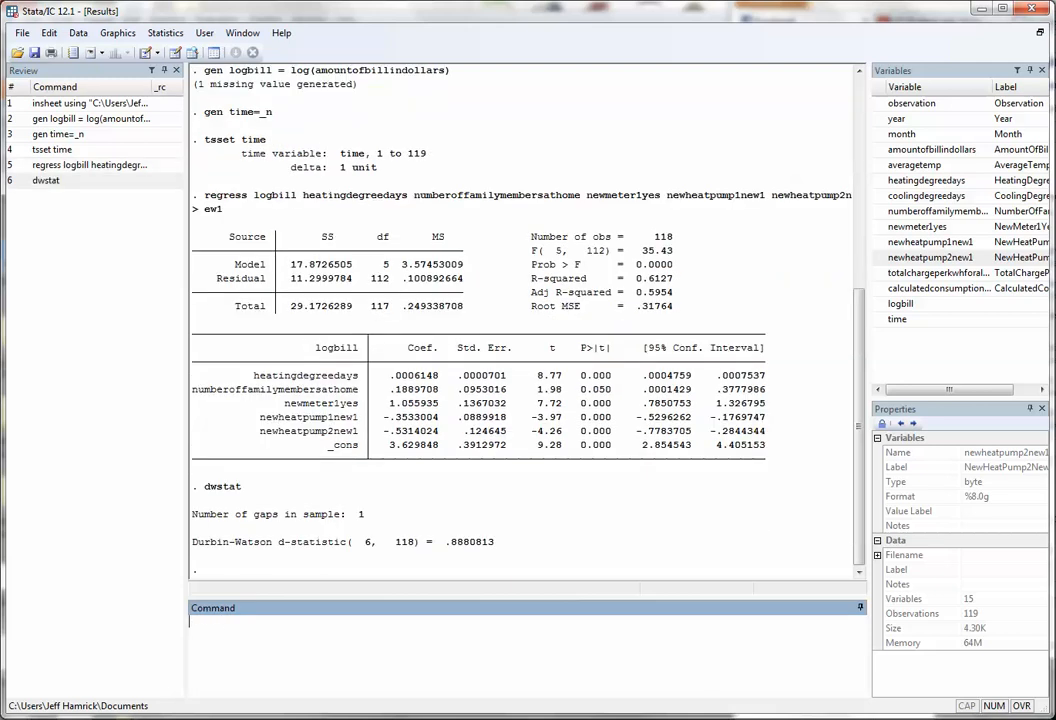